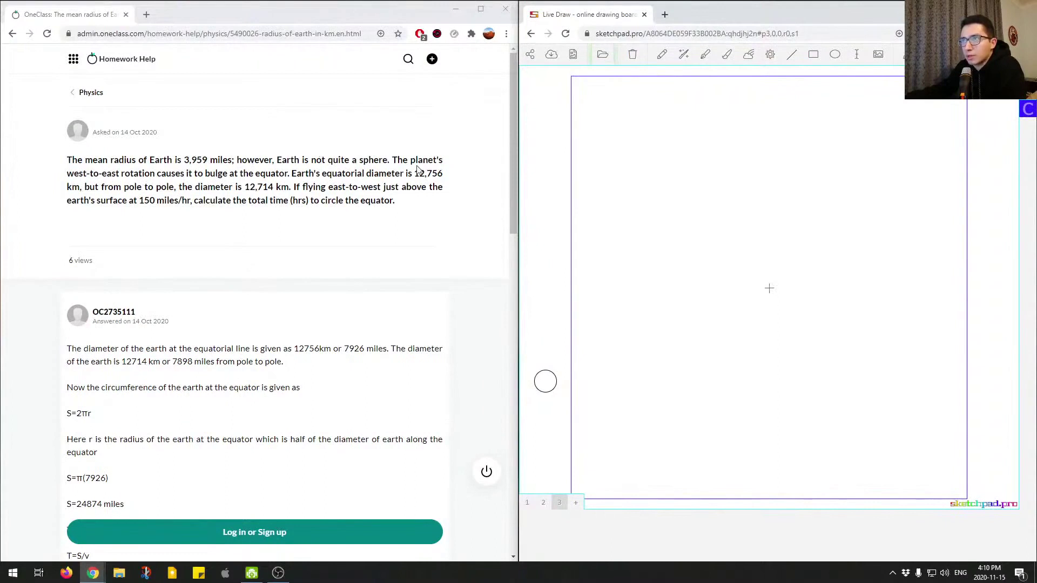
Highlight the 3,959 miles radius, 'a sphere' and Earth's equatorial diameter in the question
drag(183, 160, 232, 160)
click(233, 160)
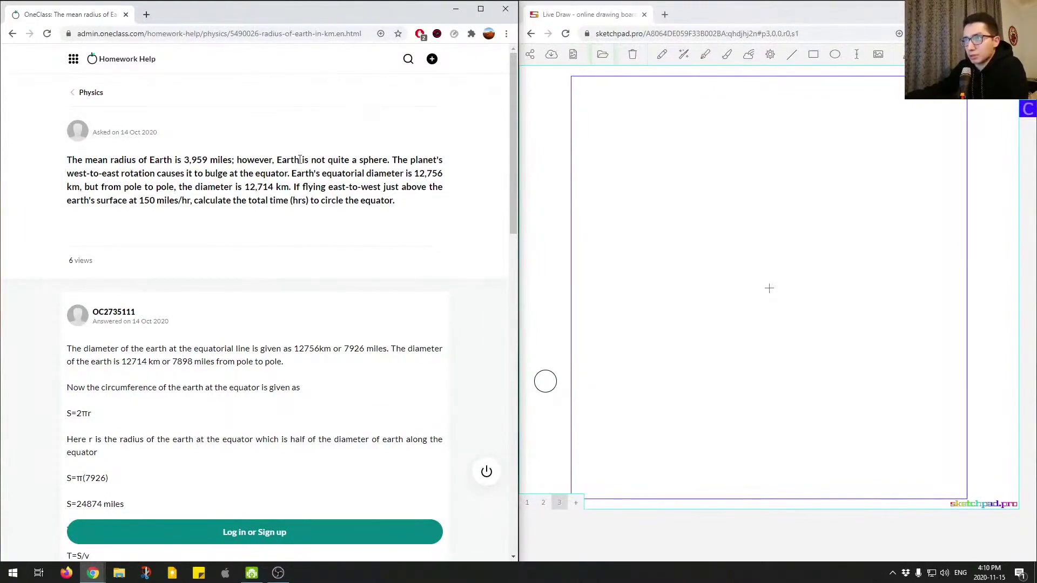
drag(387, 160, 353, 160)
click(354, 160)
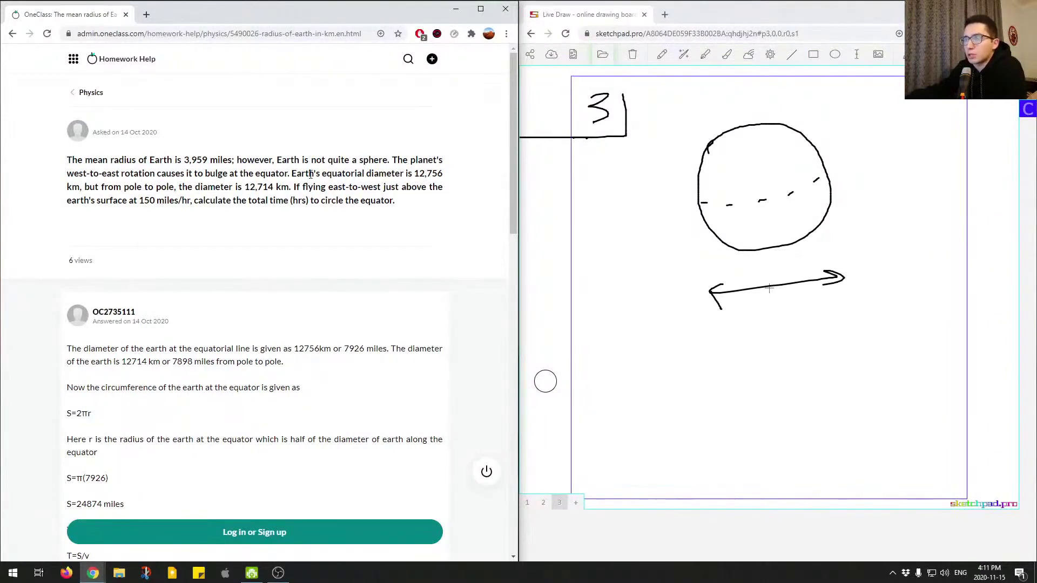
drag(296, 174, 399, 174)
click(399, 174)
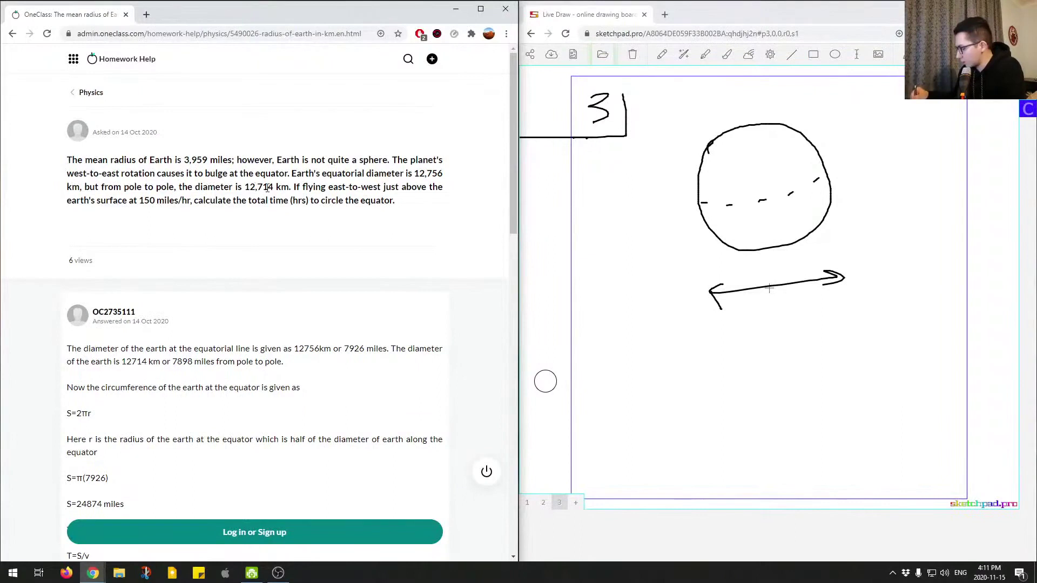
Write 12756 km under the equatorial arrow and highlight the 150 miles/hr speed
mouse_move(740, 323)
mouse_down()
mouse_move(744, 343)
mouse_move(777, 340)
mouse_move(786, 321)
mouse_move(789, 338)
mouse_up()
drag(814, 303, 809, 325)
mouse_move(841, 298)
mouse_down()
mouse_move(834, 330)
mouse_move(878, 322)
mouse_up()
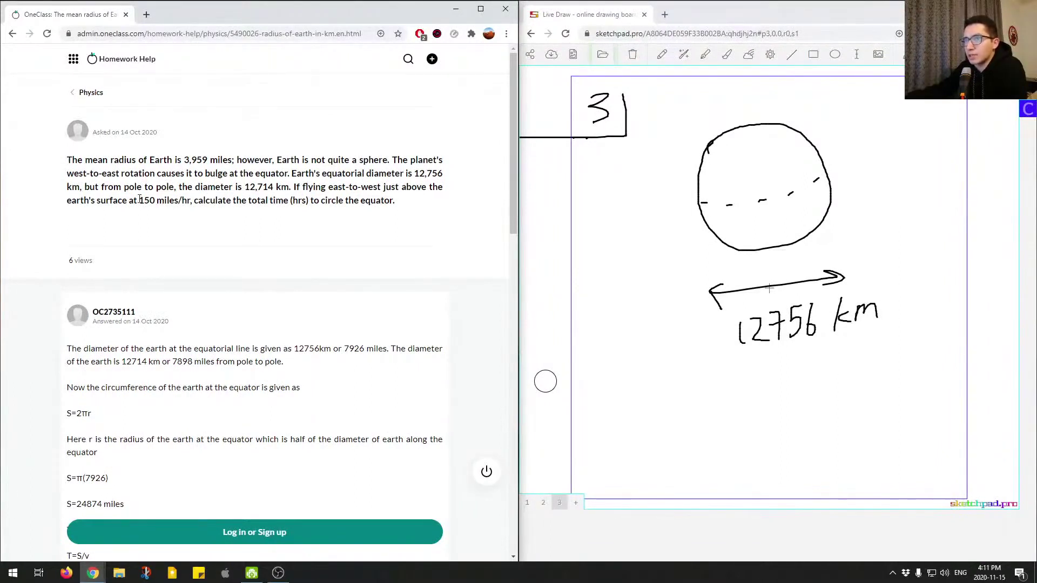
drag(140, 200, 371, 211)
click(380, 211)
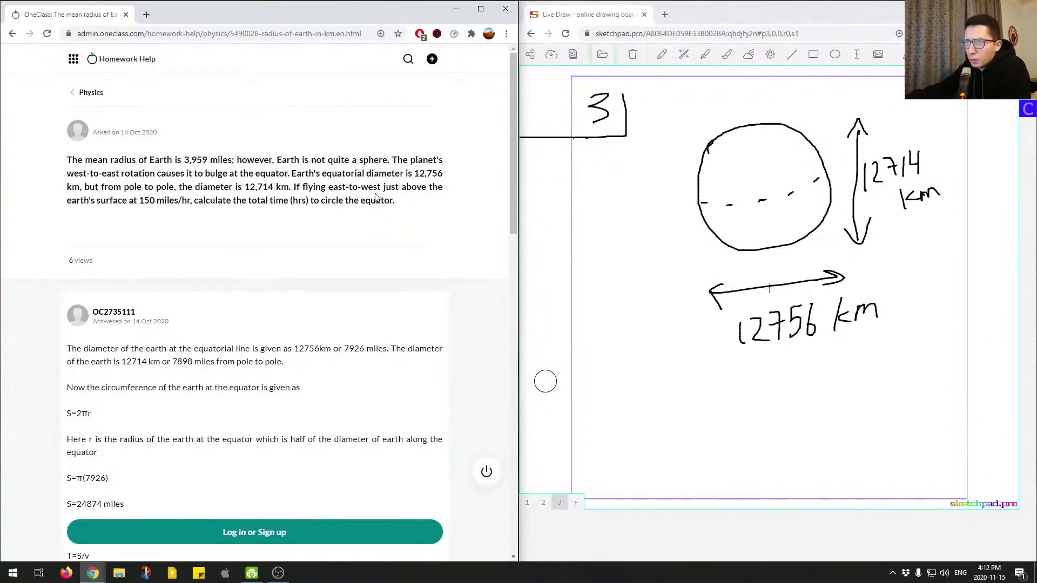
Highlight 'west-to-east' in the question and circle the 12756 km label in gold
drag(70, 176, 116, 177)
click(299, 216)
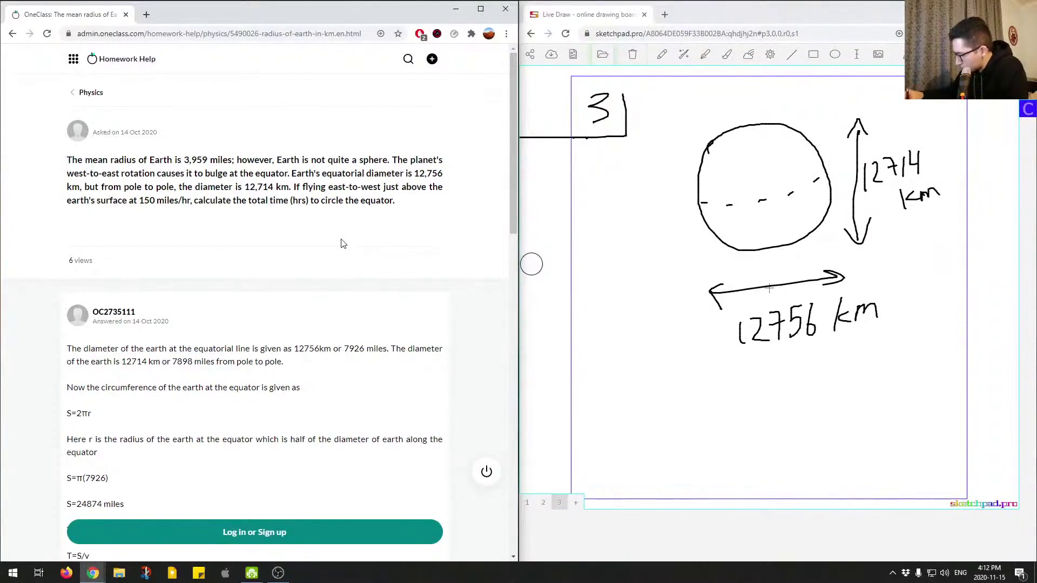
mouse_move(733, 310)
mouse_down()
mouse_move(806, 294)
mouse_move(737, 354)
mouse_move(726, 308)
mouse_up()
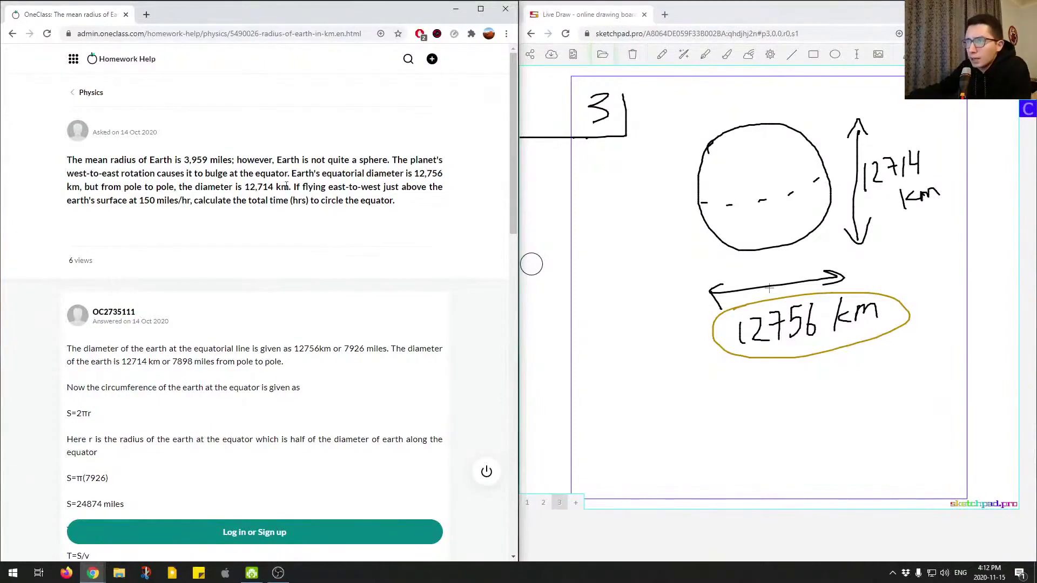
Write 150 miles/hr on the left, below the question 3 label
drag(139, 201, 198, 200)
click(185, 231)
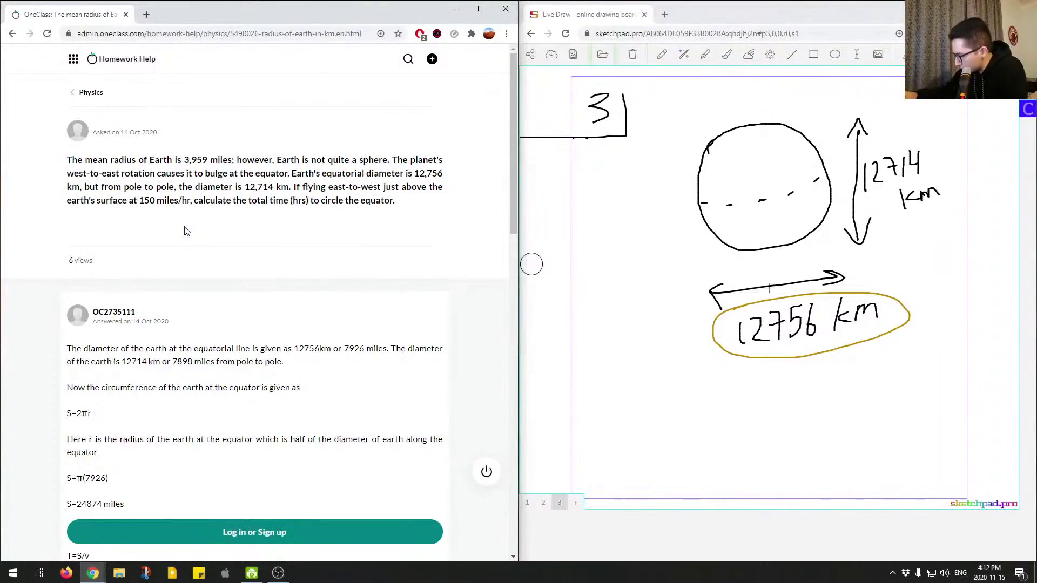
drag(583, 181, 591, 207)
drag(610, 181, 609, 182)
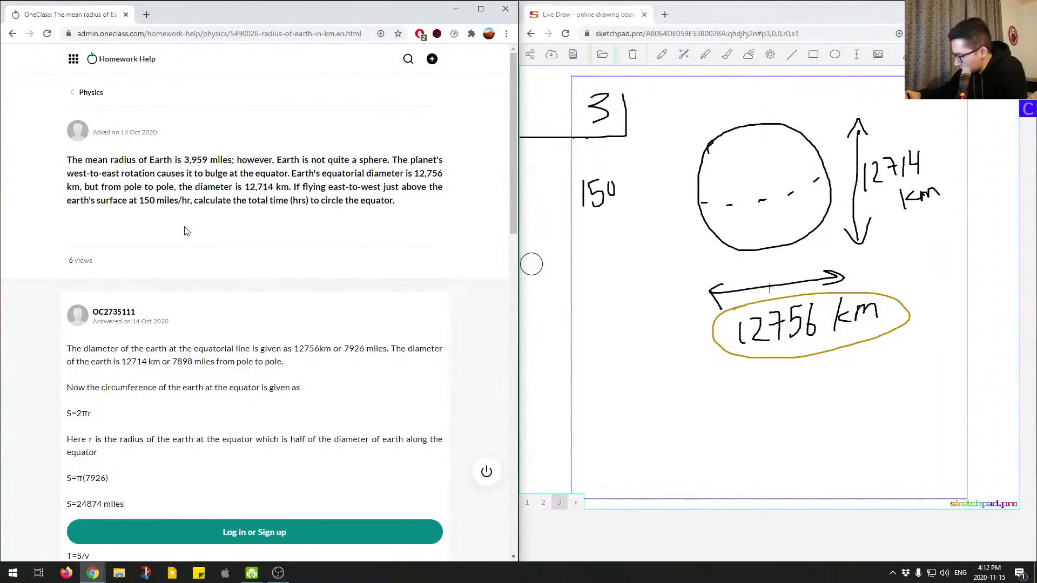
mouse_move(594, 227)
mouse_down()
mouse_move(614, 214)
mouse_move(620, 222)
mouse_up()
mouse_move(629, 197)
mouse_down()
mouse_move(627, 221)
mouse_move(661, 218)
mouse_move(621, 250)
mouse_move(650, 235)
mouse_up()
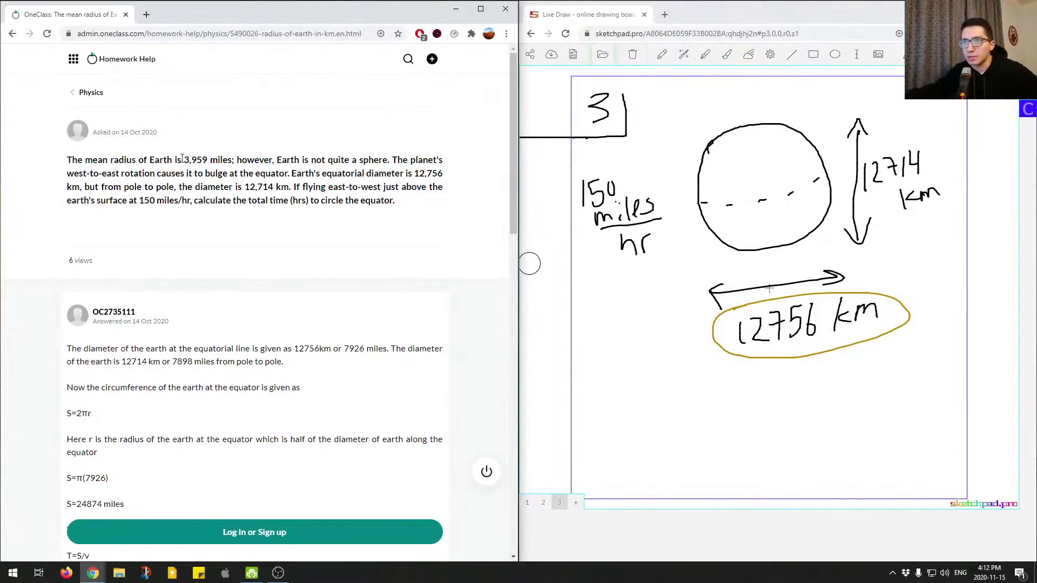
Highlight the 3,959 miles radius in the question text
drag(182, 161, 222, 156)
click(234, 161)
click(223, 158)
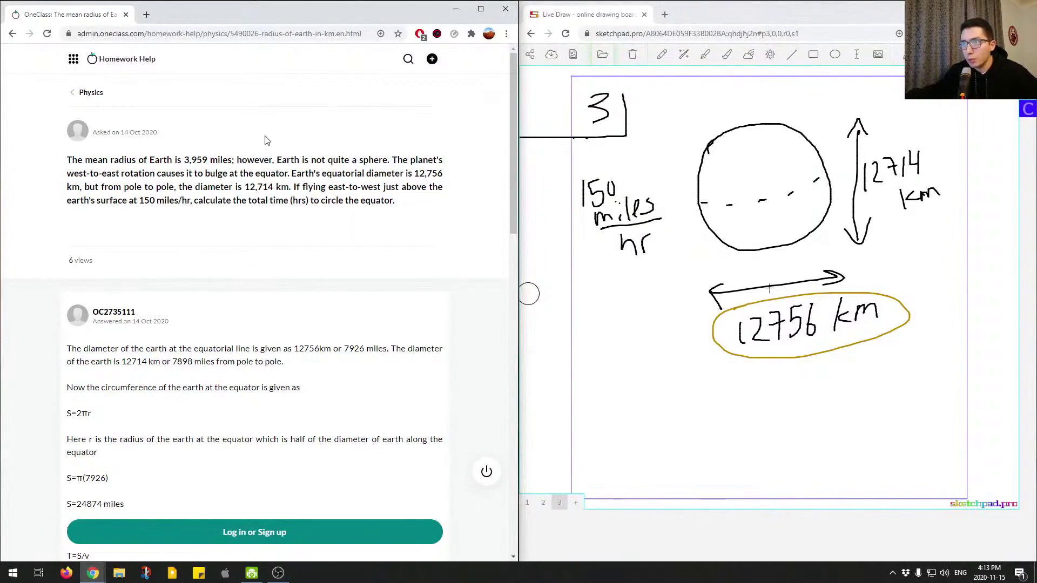
Highlight the 3,959 miles radius and the 12,756 and 12,714 km diameters in the question
drag(183, 157, 234, 158)
click(240, 157)
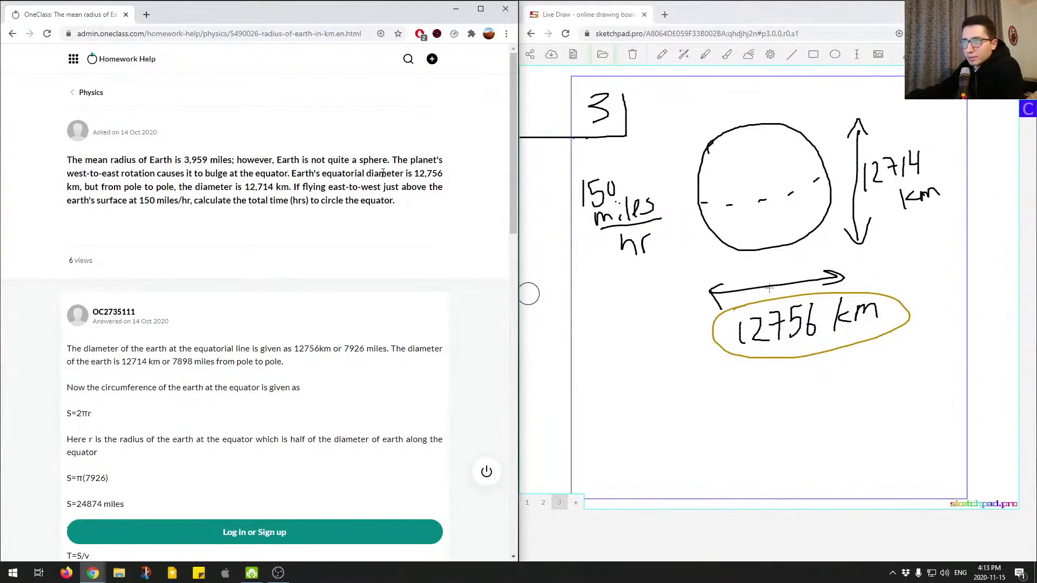
drag(291, 174, 443, 181)
click(309, 193)
drag(238, 186, 302, 187)
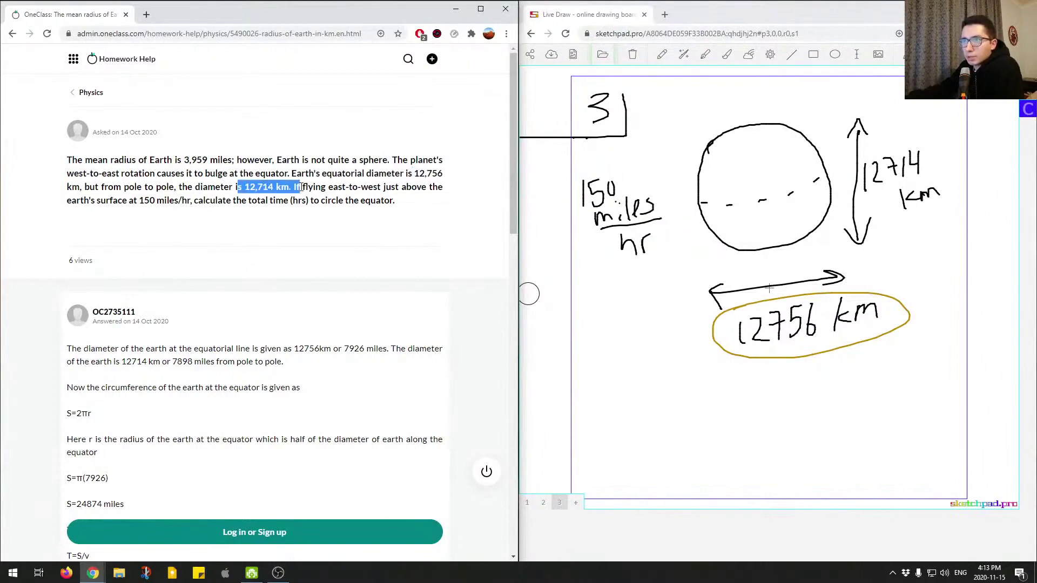
click(267, 187)
drag(414, 173, 445, 174)
drag(246, 187, 292, 188)
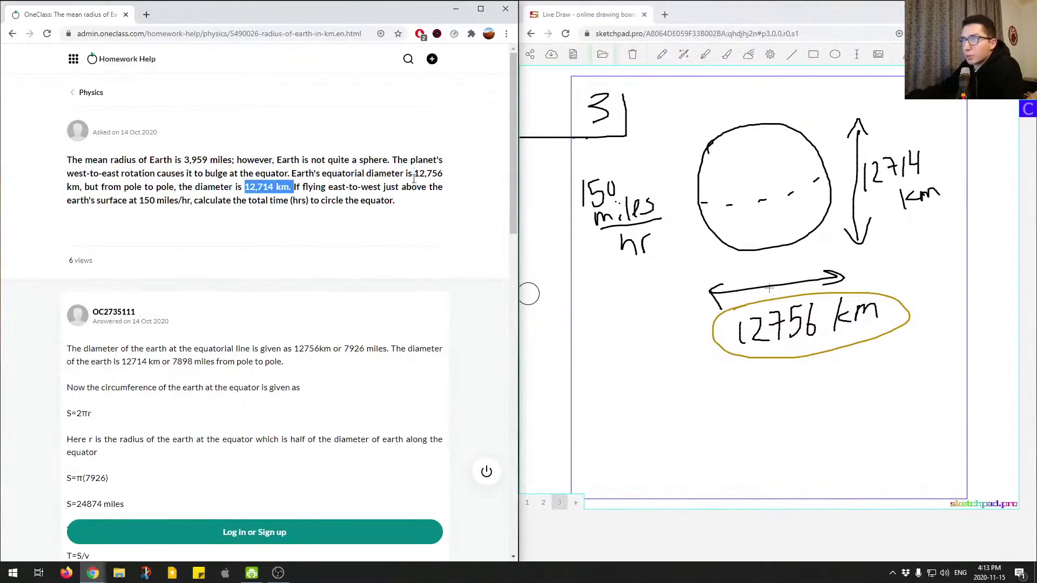
drag(414, 173, 443, 174)
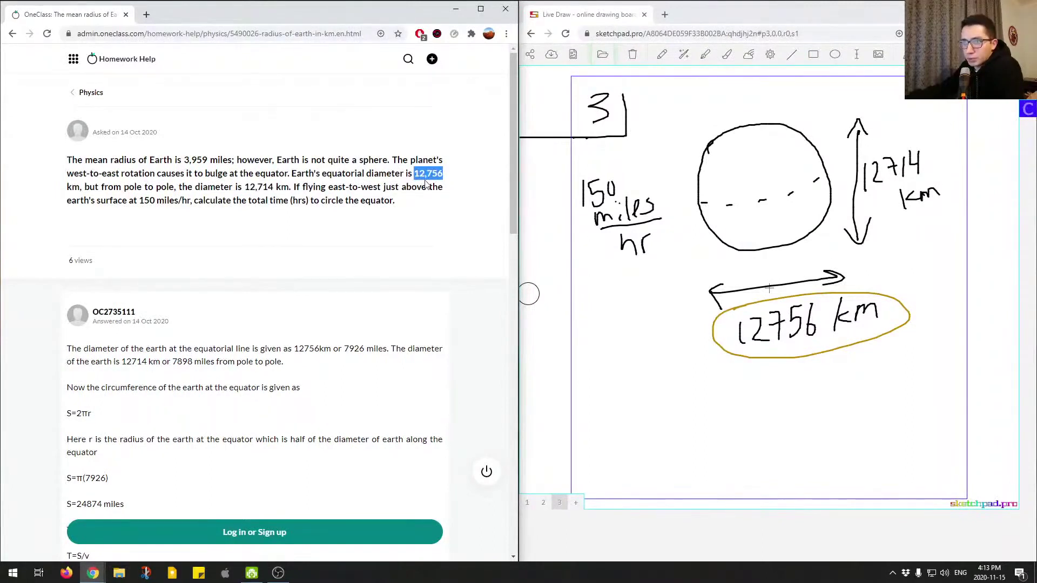
Scroll the answer down to the 165.82-hour total time
scroll(291, 257, down, 2)
drag(226, 258, 240, 249)
click(240, 248)
scroll(241, 249, down, 2)
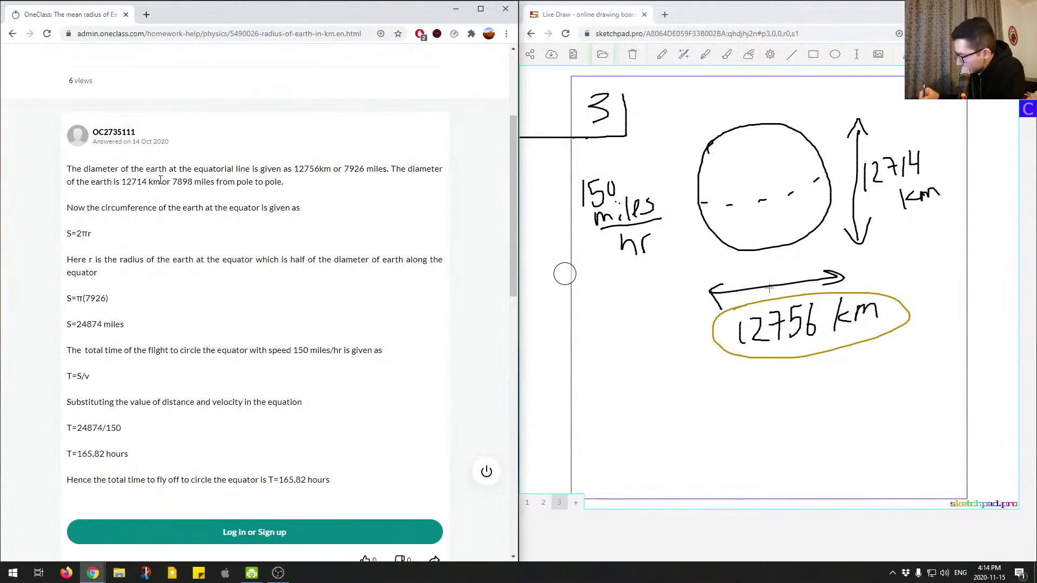
Erase a stray stroke and write 1 km = 0.62 miles below the circled diameter
drag(582, 370, 590, 385)
drag(519, 388, 588, 389)
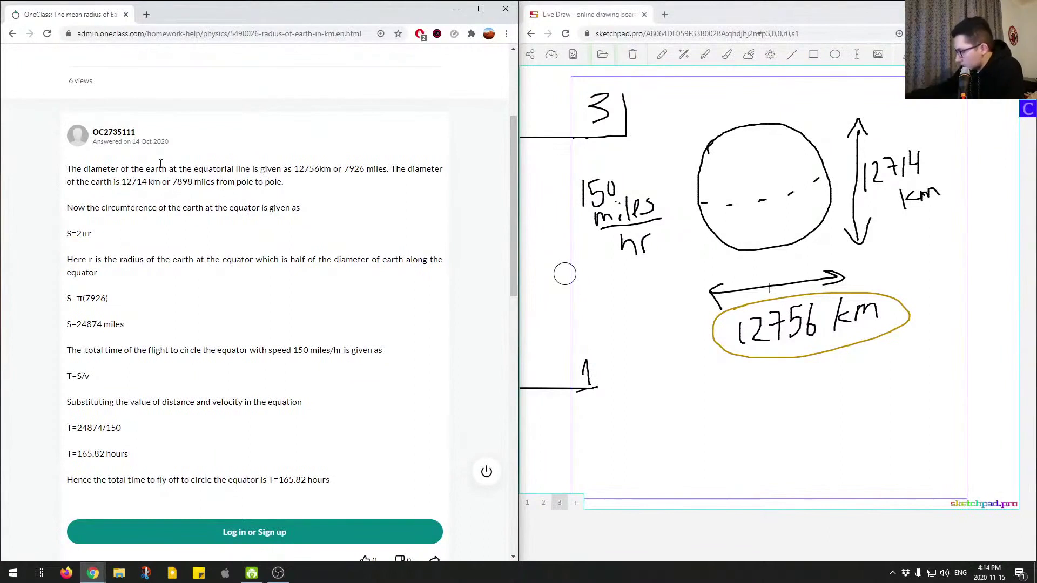
mouse_move(575, 397)
mouse_down()
mouse_move(526, 398)
mouse_move(599, 393)
mouse_move(597, 340)
mouse_up()
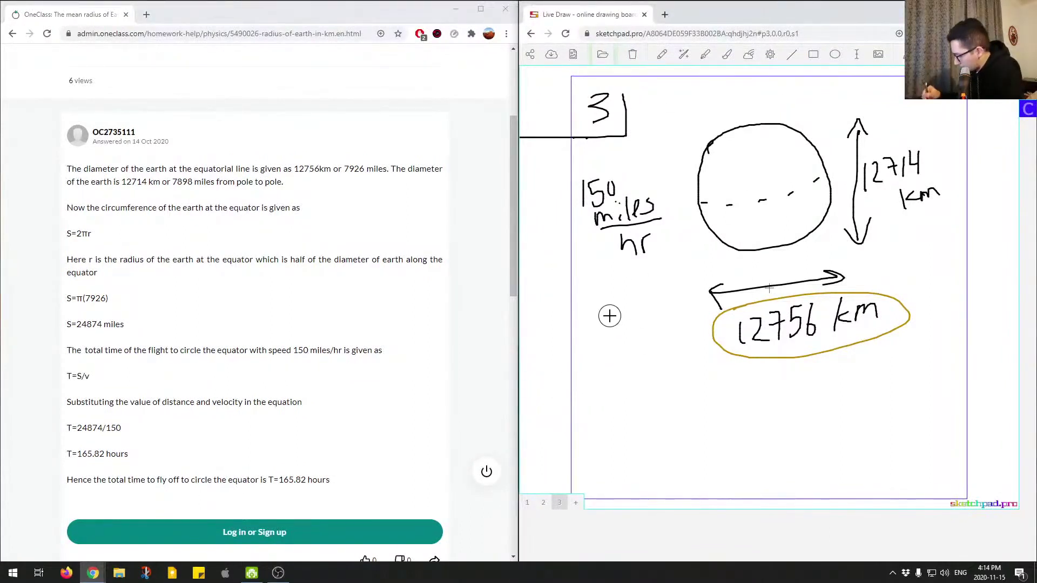
mouse_move(614, 384)
mouse_down()
mouse_move(612, 422)
mouse_move(634, 422)
mouse_up()
mouse_move(650, 400)
mouse_down()
mouse_move(650, 410)
mouse_move(674, 415)
mouse_up()
mouse_move(684, 397)
mouse_down()
mouse_move(725, 385)
mouse_move(750, 401)
mouse_move(811, 406)
mouse_up()
mouse_move(818, 396)
mouse_down()
mouse_move(818, 409)
mouse_move(844, 406)
mouse_up()
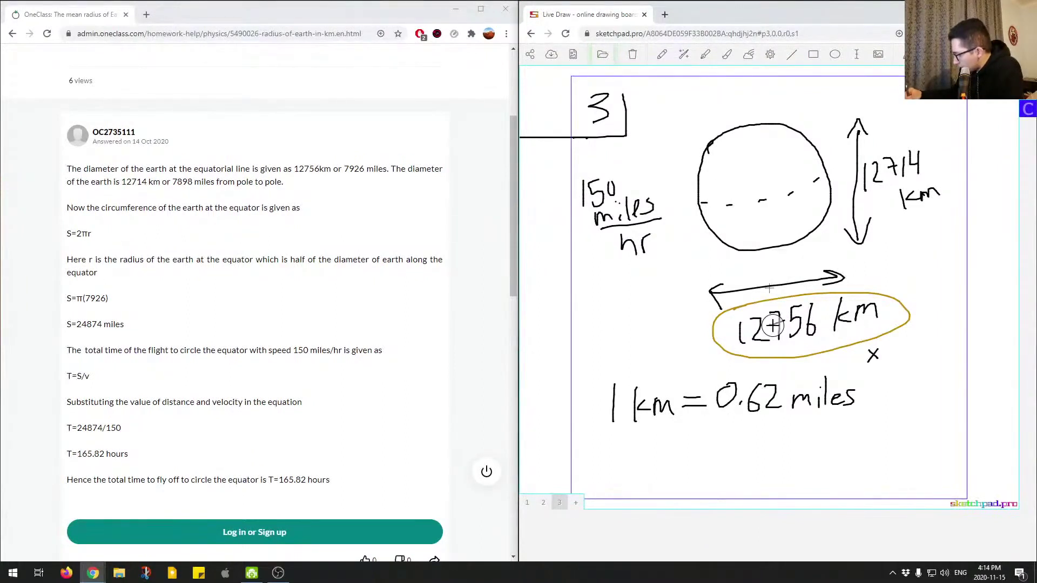
Multiply 12756 km by the conversion factor 0.62 miles/km
mouse_move(892, 335)
mouse_down()
mouse_move(933, 348)
mouse_move(934, 372)
mouse_up()
drag(935, 361, 959, 374)
mouse_move(924, 383)
mouse_down()
mouse_move(922, 396)
mouse_move(958, 399)
mouse_up()
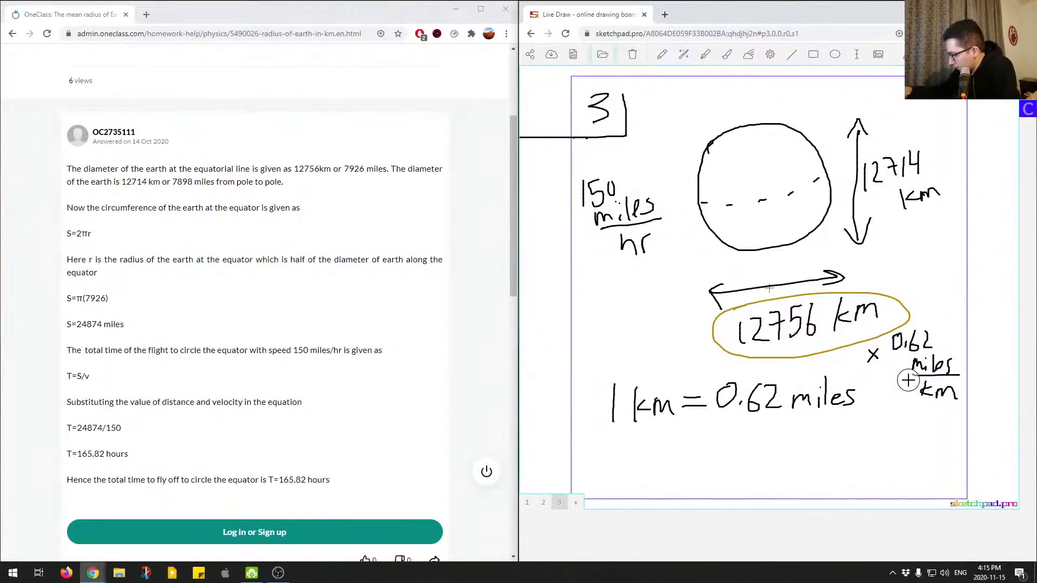
Cancel both km units in red and write the result 7908
drag(833, 330, 886, 298)
drag(920, 395, 956, 384)
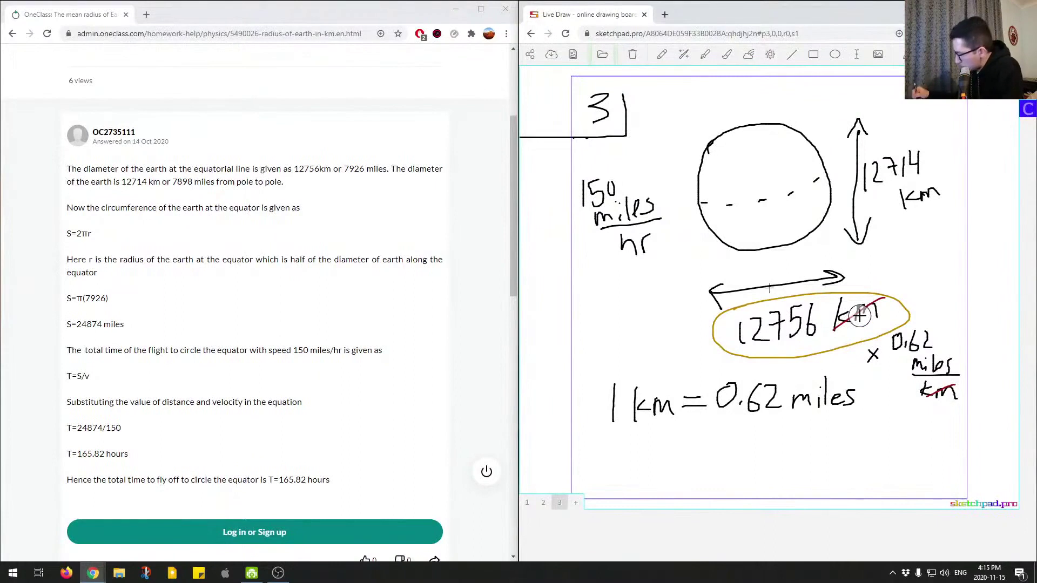
mouse_move(849, 424)
mouse_down()
mouse_move(863, 451)
mouse_move(896, 429)
mouse_up()
mouse_move(915, 427)
mouse_down()
mouse_move(910, 437)
mouse_move(915, 428)
mouse_up()
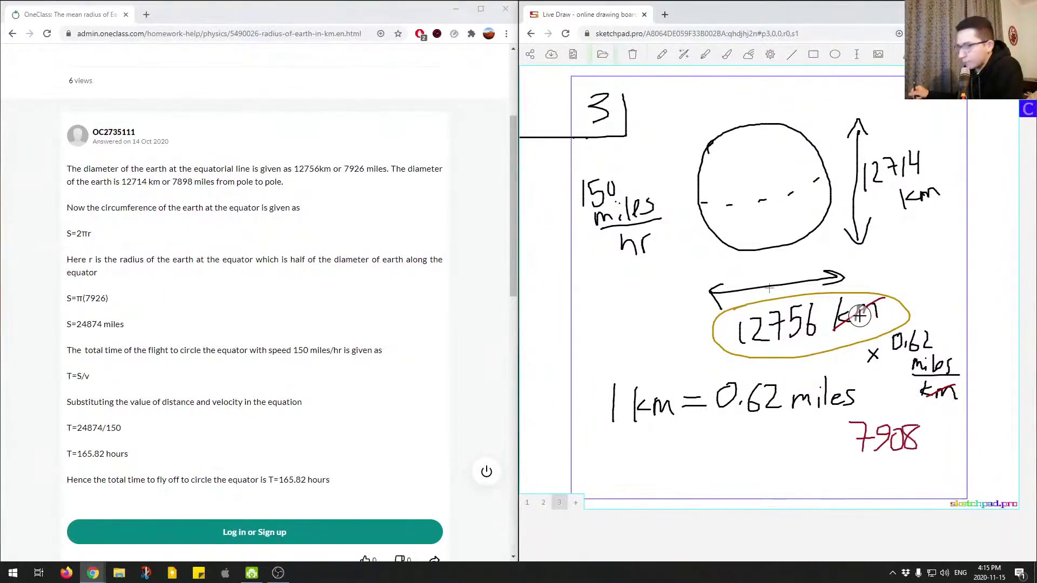
Highlight the circumference sentence and S=2πr in the OneClass answer
click(346, 168)
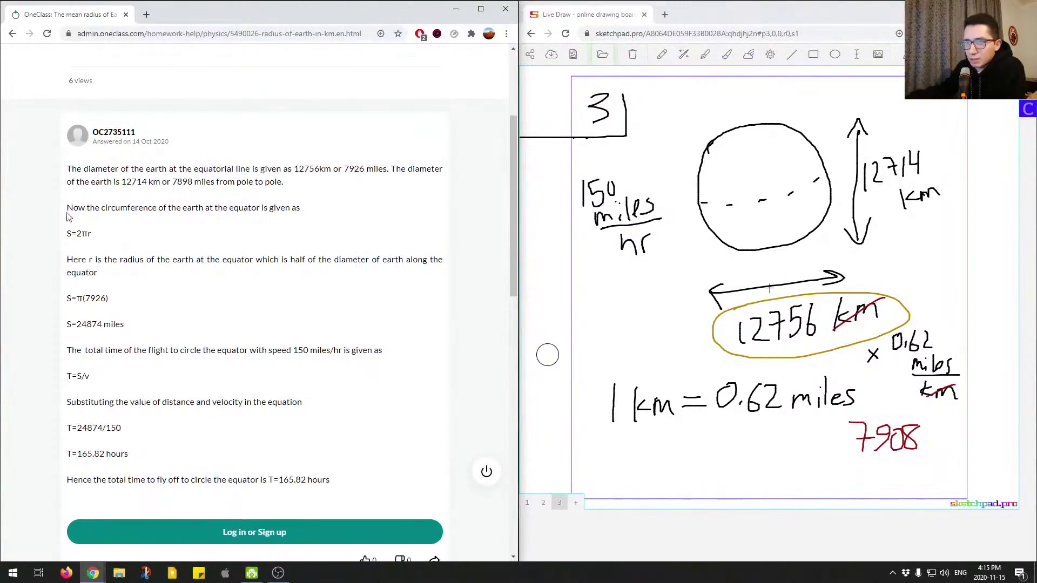
drag(67, 216, 164, 211)
click(198, 213)
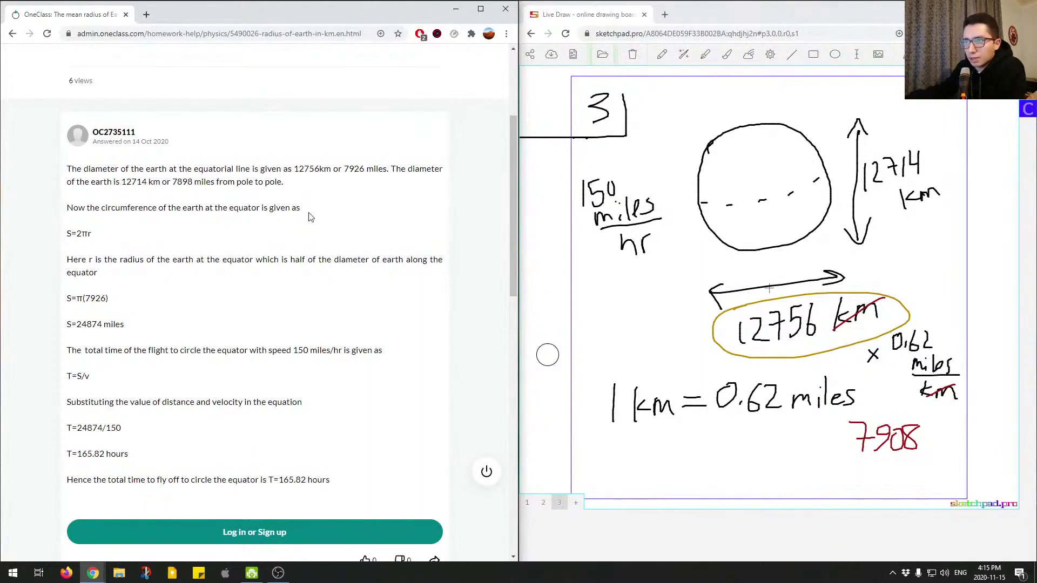
drag(68, 233, 111, 237)
click(108, 238)
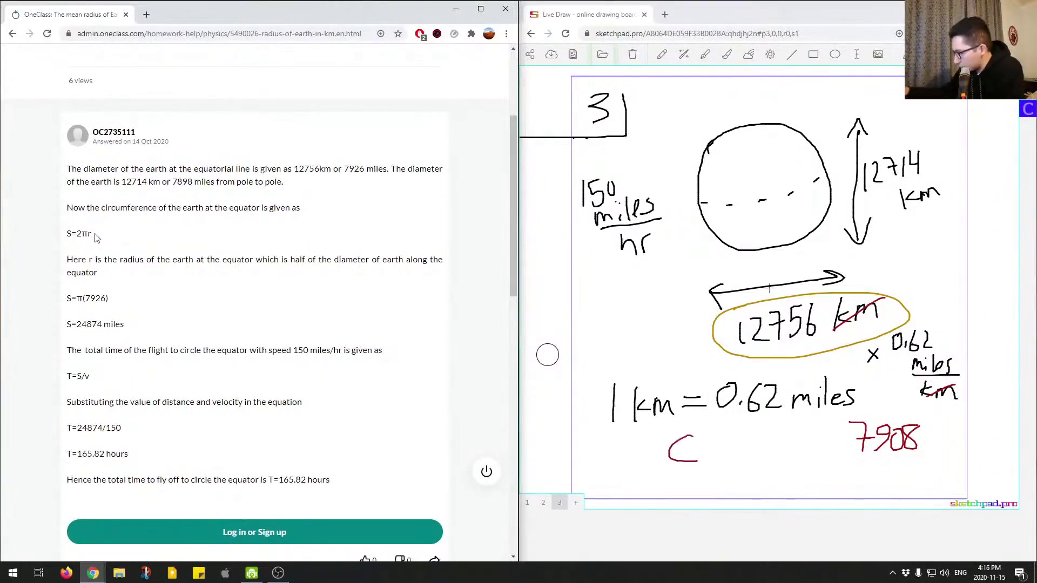
Remove the red C below 1 km and write S = πd
click(672, 454)
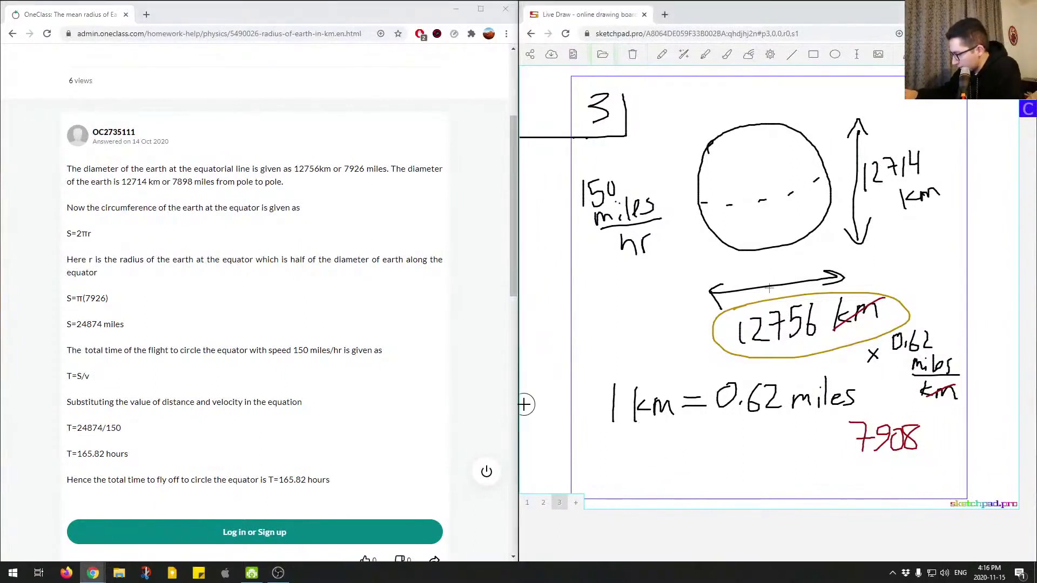
mouse_move(659, 440)
mouse_down()
mouse_move(640, 458)
mouse_move(711, 452)
mouse_up()
mouse_move(694, 430)
mouse_down()
mouse_move(720, 428)
mouse_move(733, 457)
mouse_up()
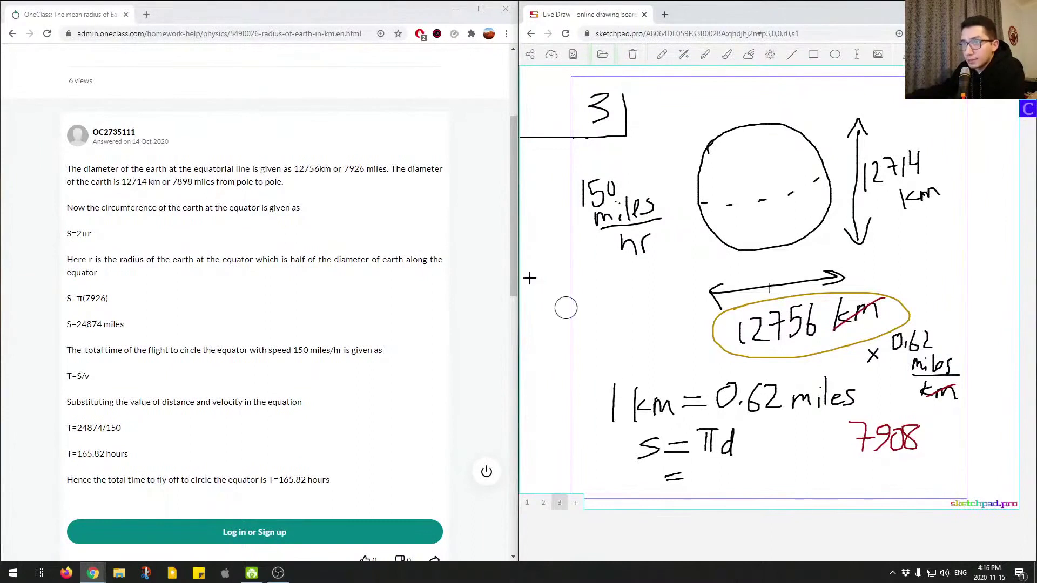
Write = π(7908) on the next line, substituting 7908 as the diameter
scroll(378, 252, up, 3)
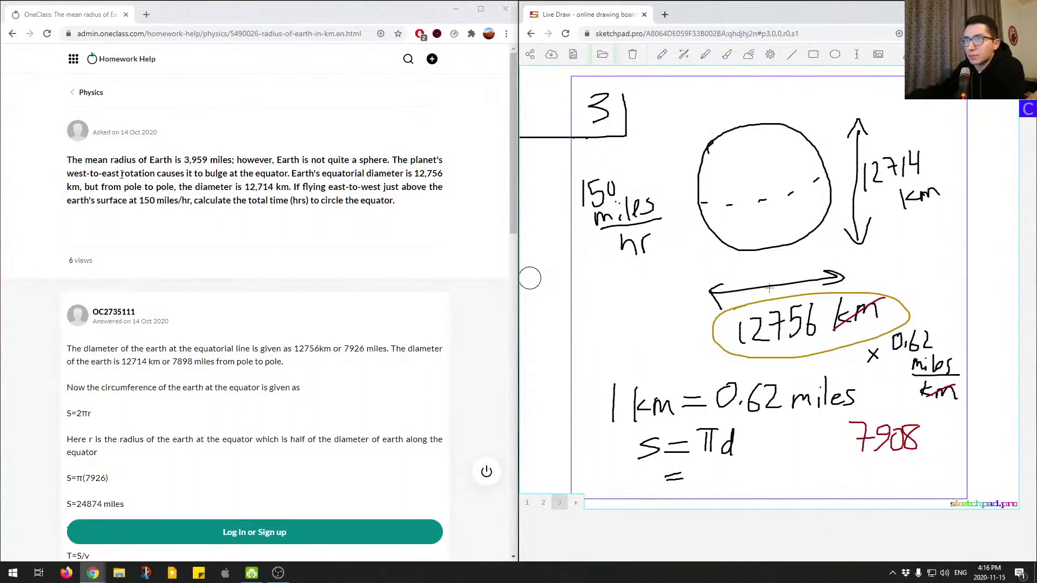
scroll(247, 247, down, 3)
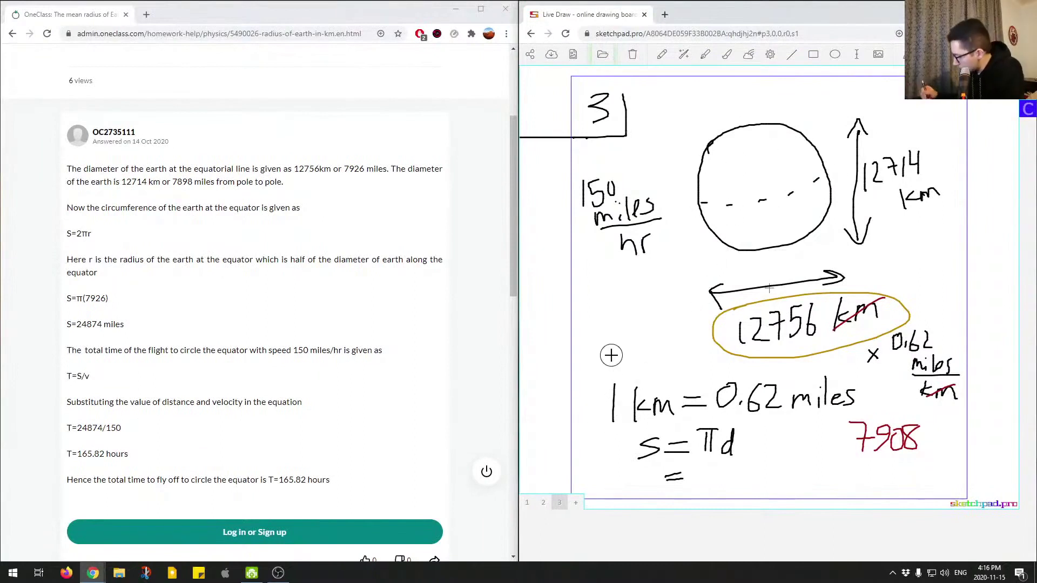
drag(707, 464, 713, 483)
mouse_move(698, 464)
mouse_down()
mouse_move(721, 461)
mouse_move(744, 478)
mouse_up()
mouse_move(748, 463)
mouse_down()
mouse_move(761, 478)
mouse_move(786, 467)
mouse_up()
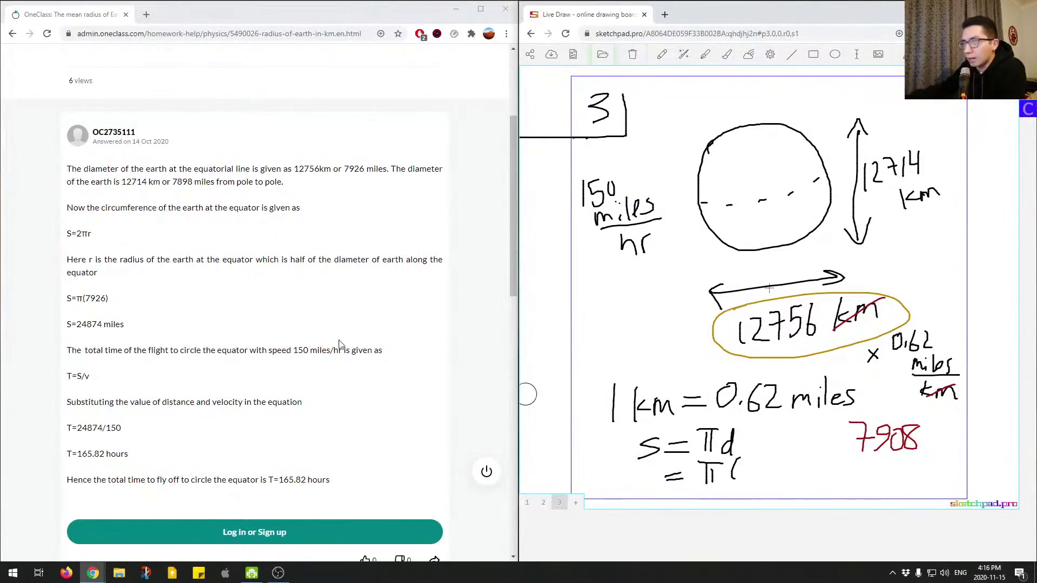
scroll(158, 302, down, 2)
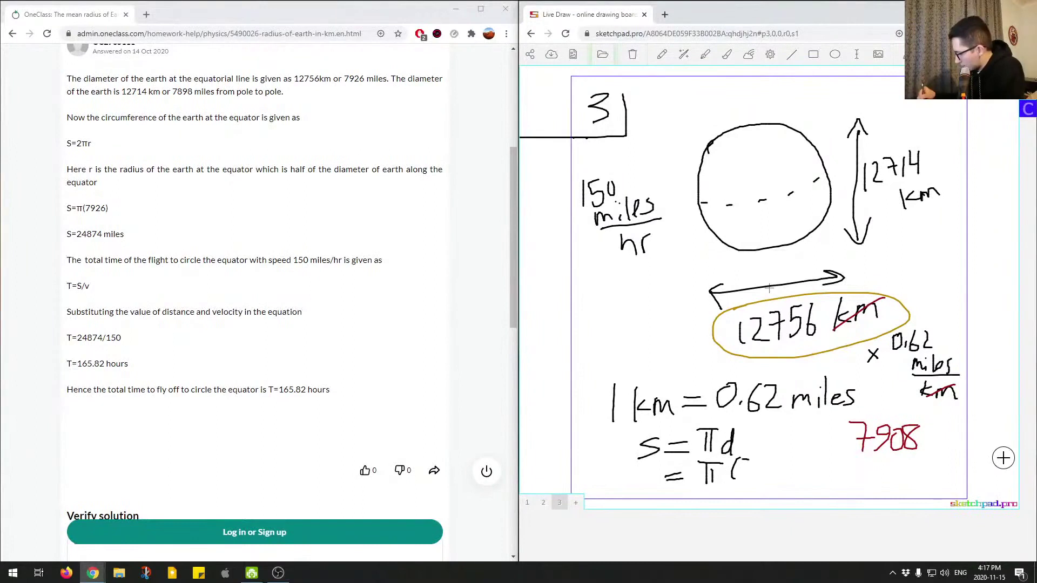
mouse_move(747, 464)
mouse_down()
mouse_move(789, 458)
mouse_move(803, 478)
mouse_up()
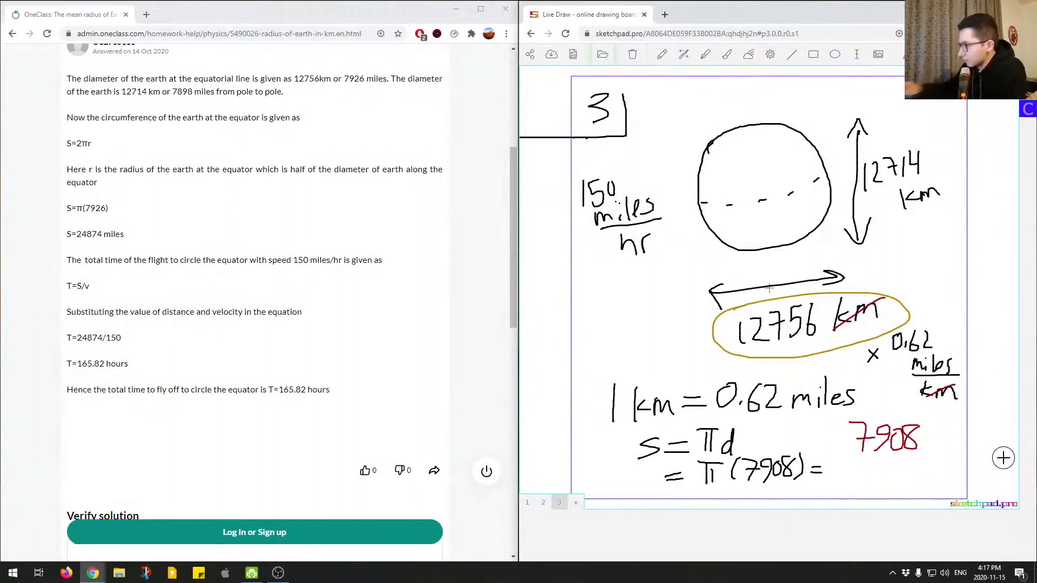
Erase the red 7908 note and write the result = 24844 miles
mouse_move(854, 451)
mouse_down()
mouse_move(899, 428)
mouse_move(942, 428)
mouse_up()
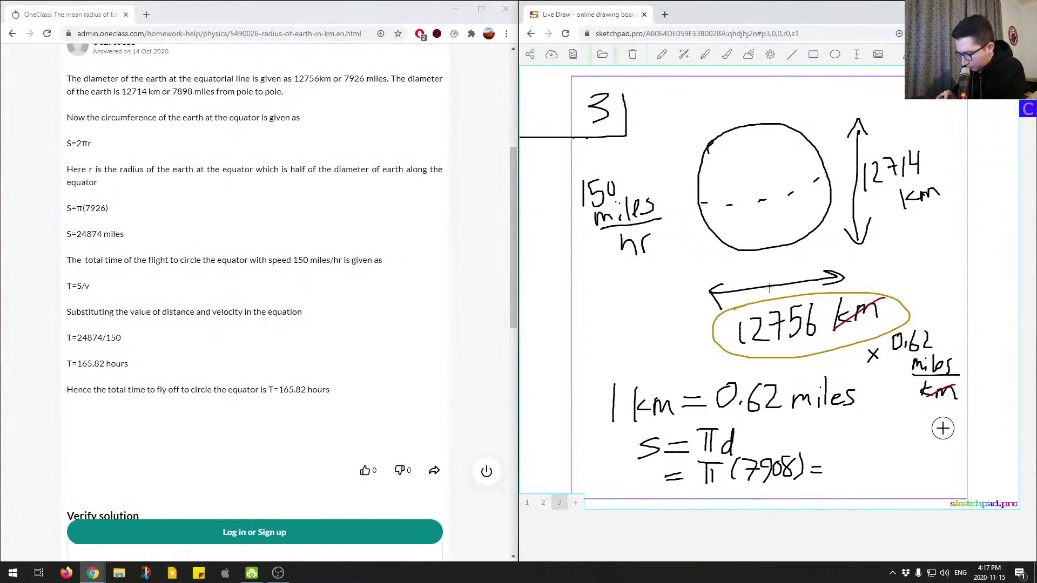
drag(829, 457, 861, 477)
mouse_move(880, 454)
mouse_down()
mouse_move(871, 465)
mouse_move(879, 454)
mouse_move(901, 465)
mouse_move(896, 478)
mouse_move(917, 464)
mouse_up()
mouse_move(914, 453)
mouse_down()
mouse_move(914, 481)
mouse_move(963, 484)
mouse_move(953, 475)
mouse_up()
click(954, 475)
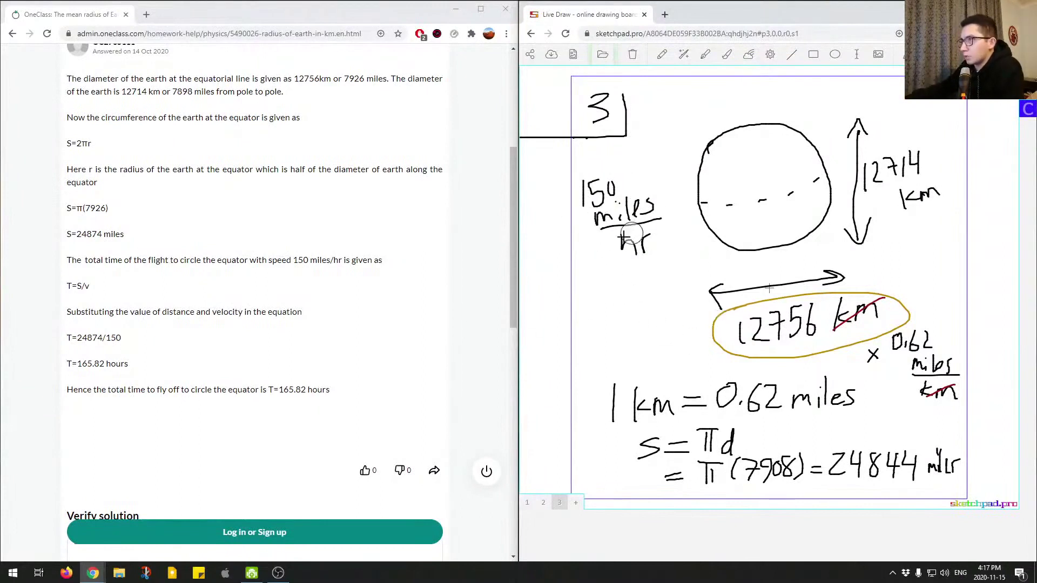
Erase the 150 miles/hr note and draw a yellow-green box around 24844 miles
mouse_move(578, 179)
mouse_down()
mouse_move(589, 225)
mouse_move(597, 176)
mouse_move(625, 241)
mouse_move(626, 228)
mouse_up()
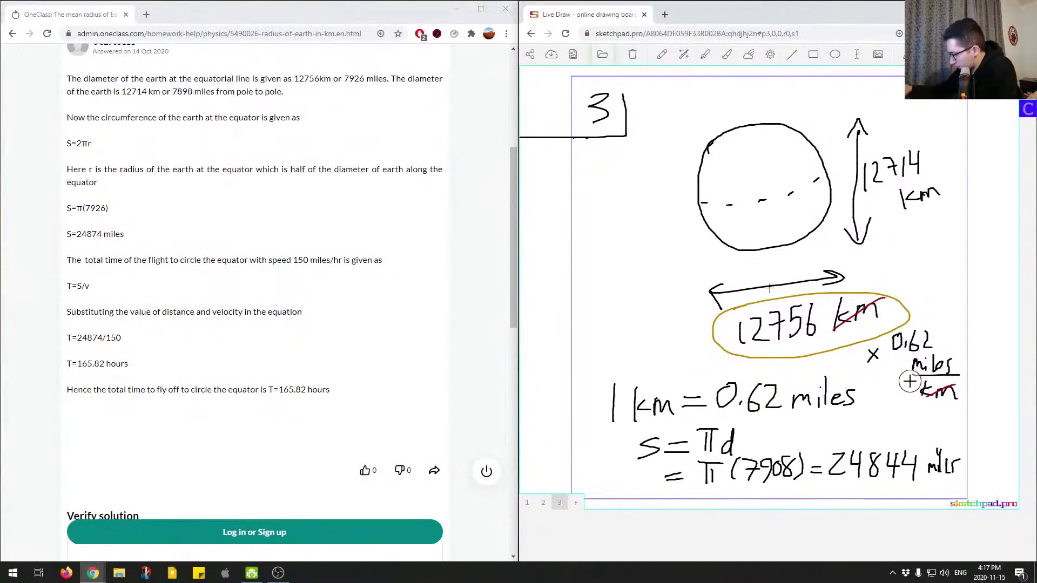
mouse_move(833, 430)
mouse_down()
mouse_move(928, 480)
mouse_move(829, 435)
mouse_up()
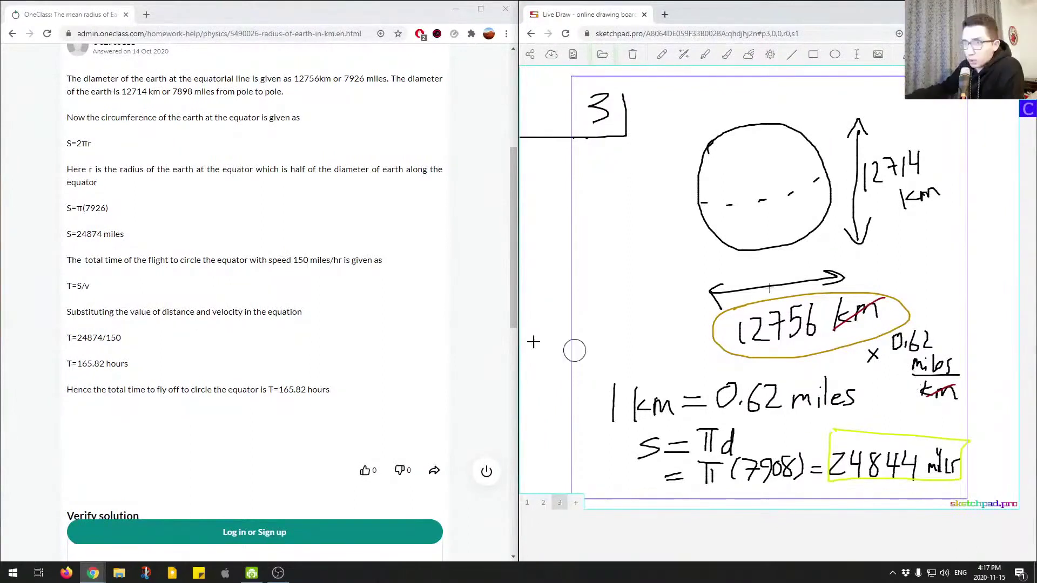
scroll(296, 335, up, 5)
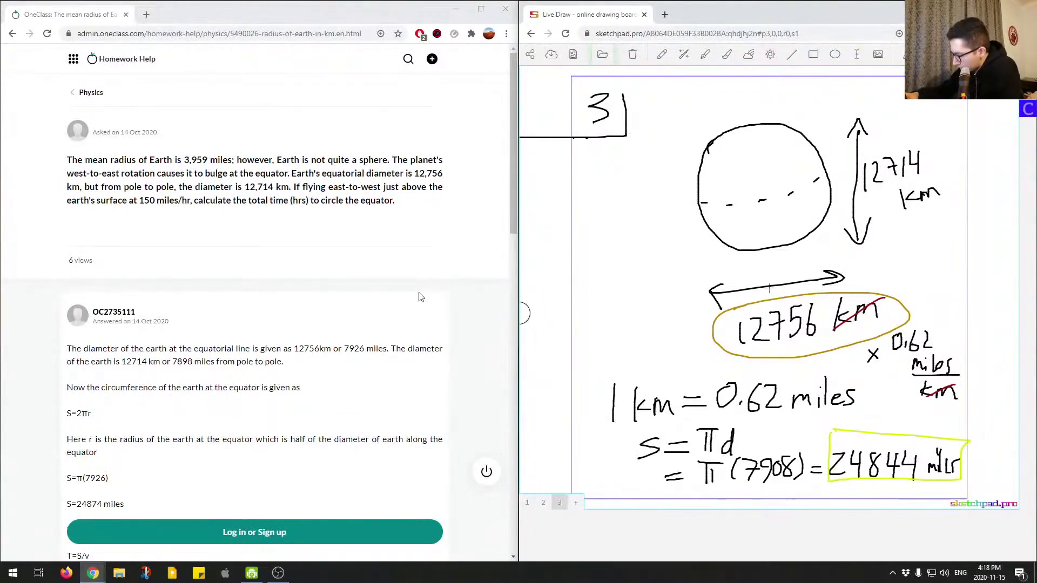
Write V = d/t and rearrange it to t = d/V under the 3) box
drag(587, 158, 637, 170)
mouse_move(619, 178)
mouse_down()
mouse_move(652, 174)
mouse_move(641, 203)
mouse_move(590, 234)
mouse_move(606, 233)
mouse_up()
drag(583, 222, 623, 225)
mouse_move(608, 234)
mouse_down()
mouse_move(625, 231)
mouse_move(645, 199)
mouse_up()
mouse_move(628, 239)
mouse_down()
mouse_move(658, 230)
mouse_move(650, 242)
mouse_up()
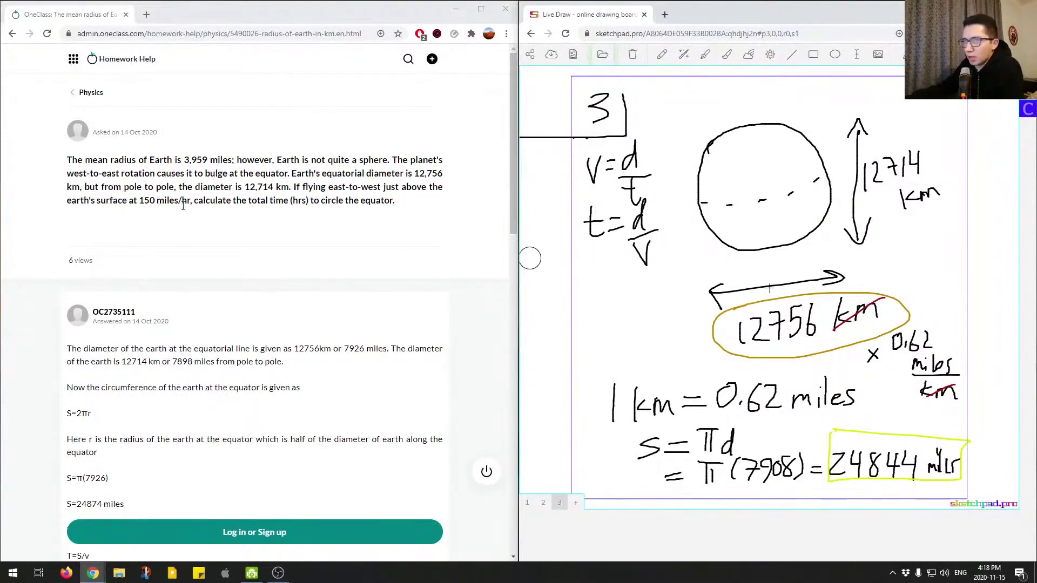
Highlight 150 miles/hr in the question and write the circled flight time 166 hrs
drag(139, 200, 191, 201)
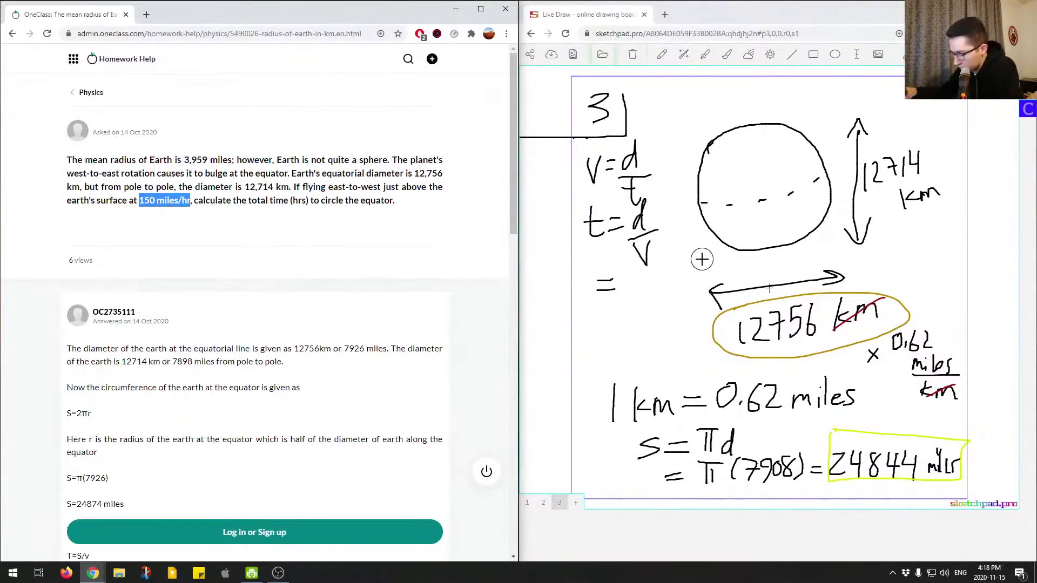
mouse_move(624, 269)
mouse_down()
mouse_move(619, 307)
mouse_move(636, 287)
mouse_move(657, 287)
mouse_move(653, 340)
mouse_move(671, 339)
mouse_up()
drag(702, 259, 702, 257)
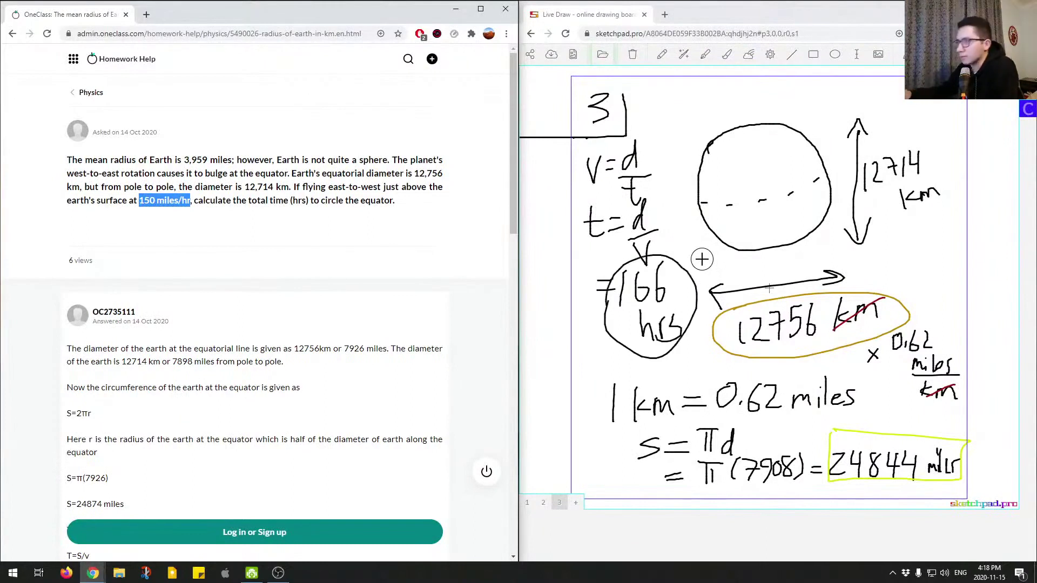
scroll(290, 332, down, 5)
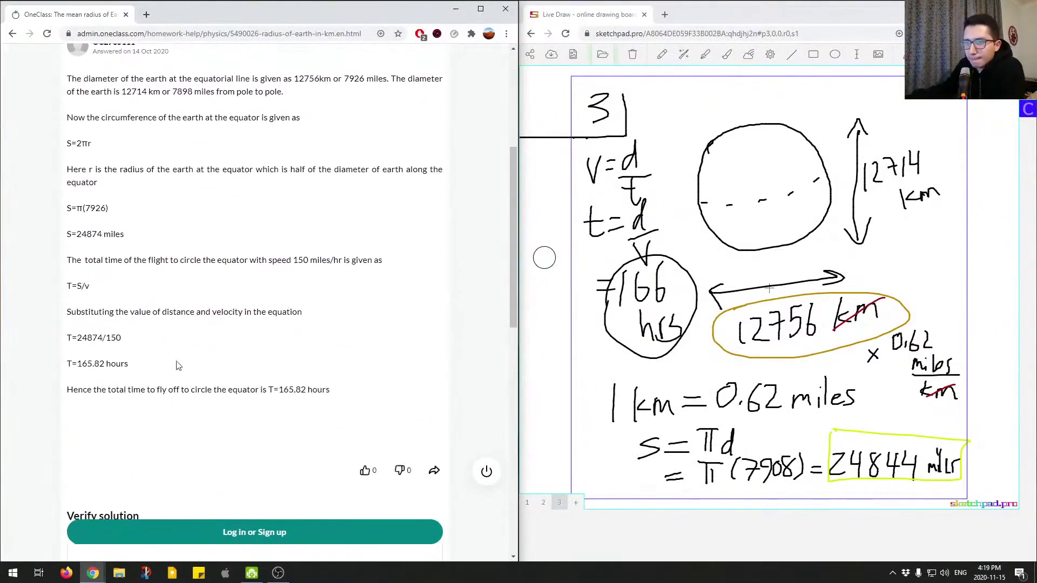
drag(68, 365, 138, 366)
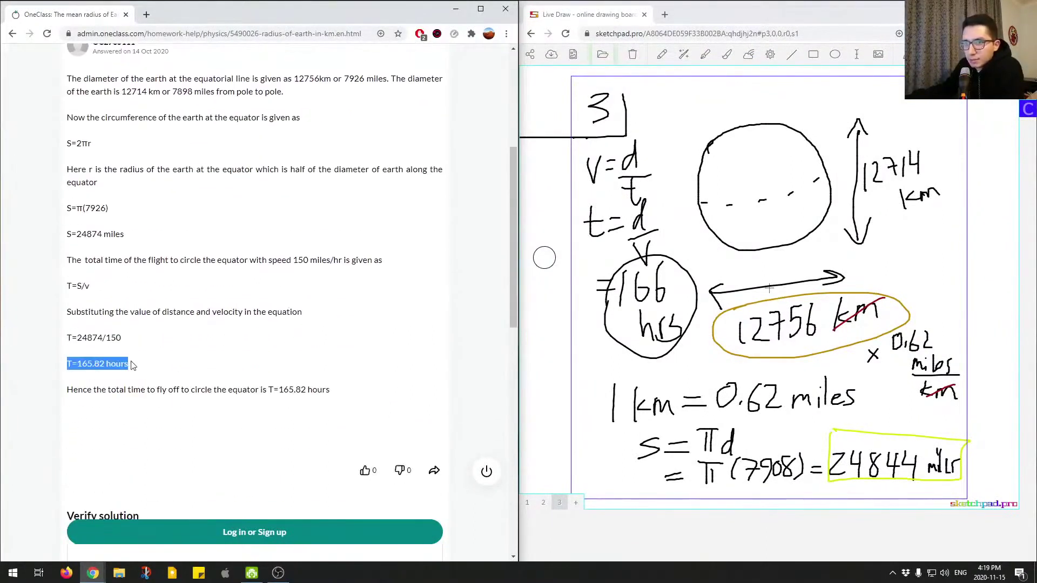
click(134, 366)
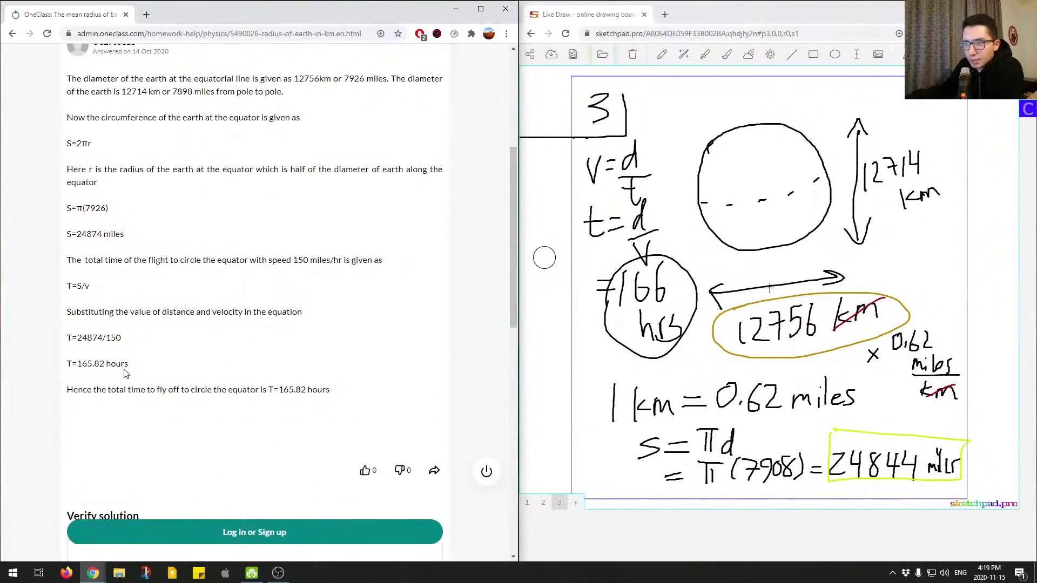
drag(80, 362, 158, 381)
click(117, 360)
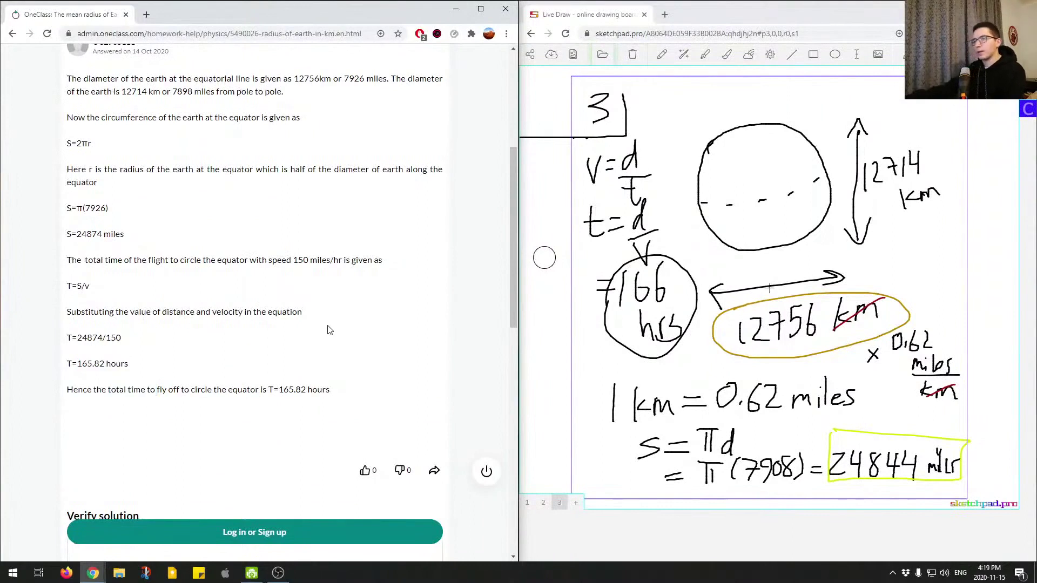
scroll(327, 330, up, 5)
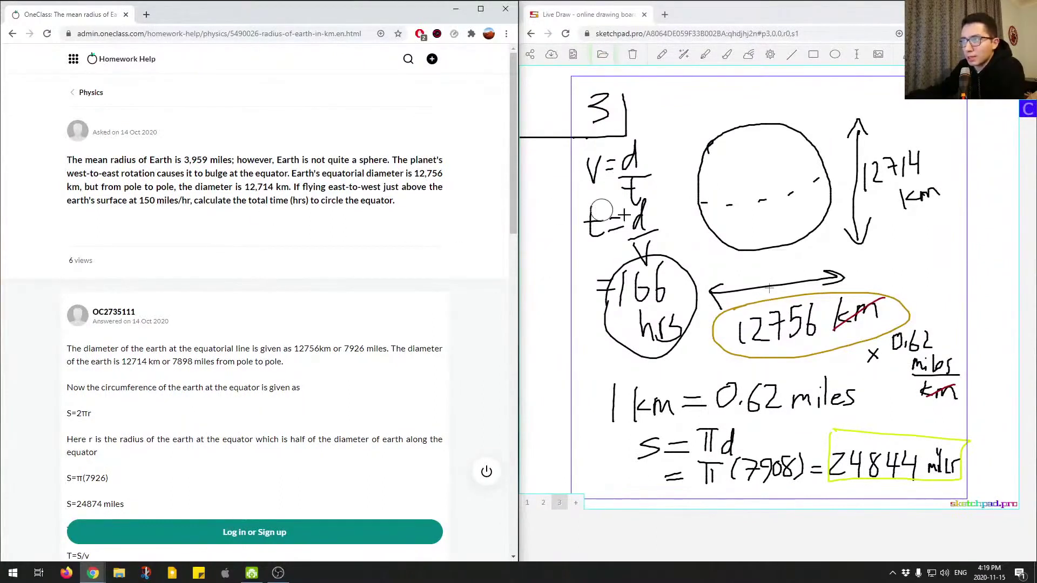
Scroll to Verify solution and type 'Correct answer. Great' into the Leave a comment box
scroll(270, 232, down, 5)
scroll(268, 237, down, 2)
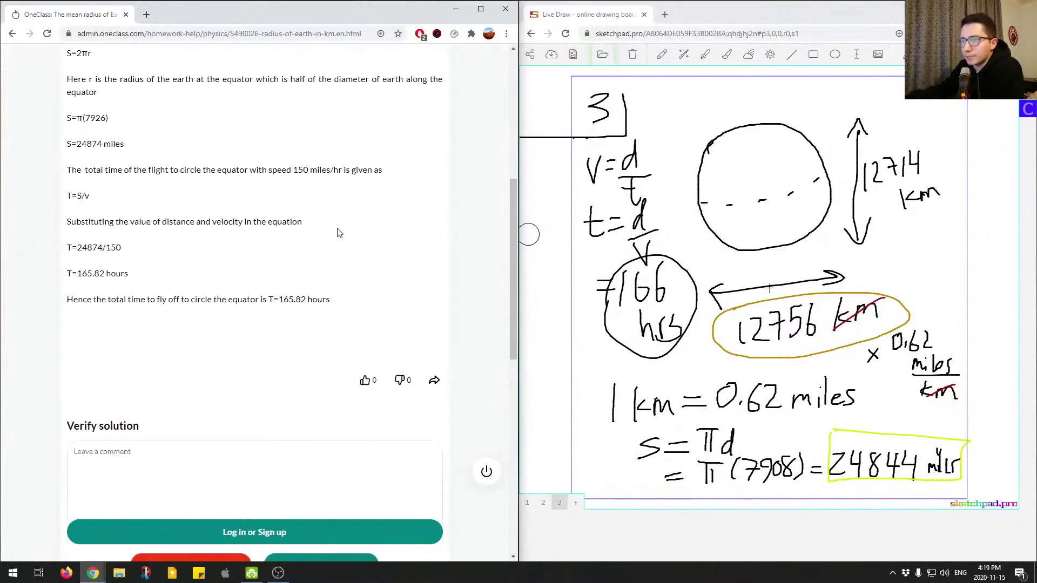
scroll(248, 288, down, 5)
scroll(189, 281, up, 2)
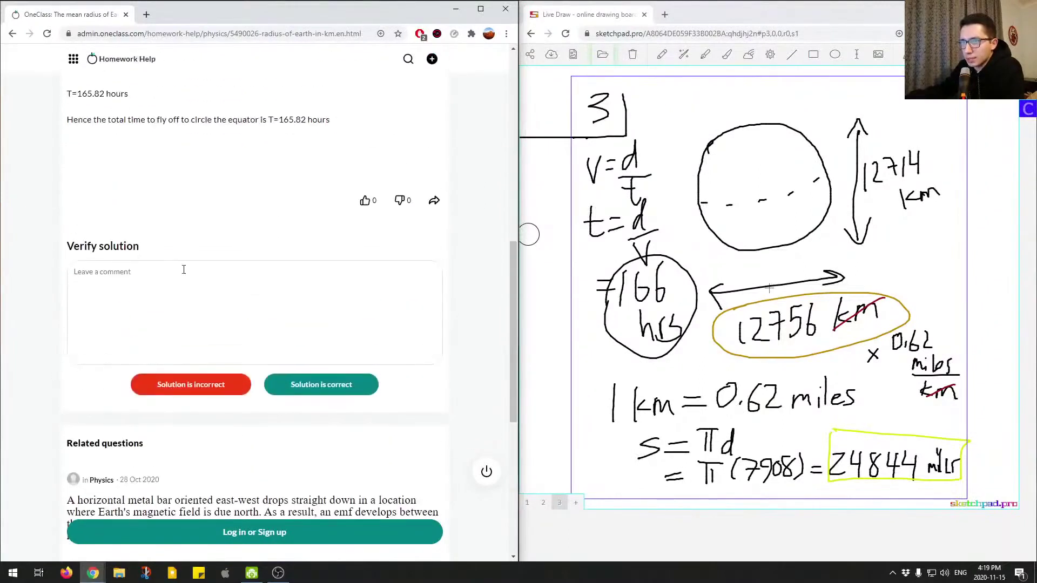
click(184, 301)
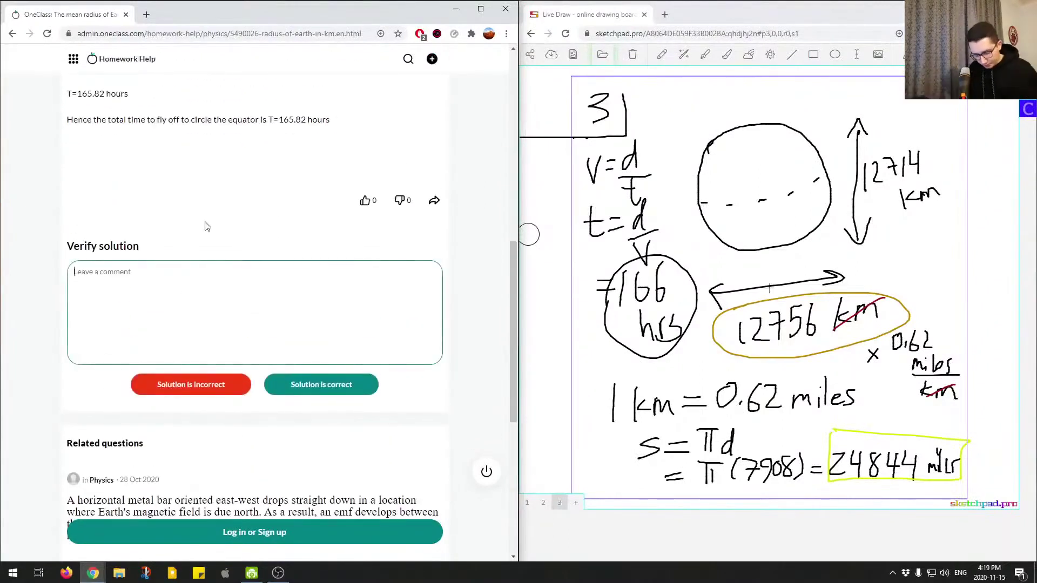
text(Correct a)
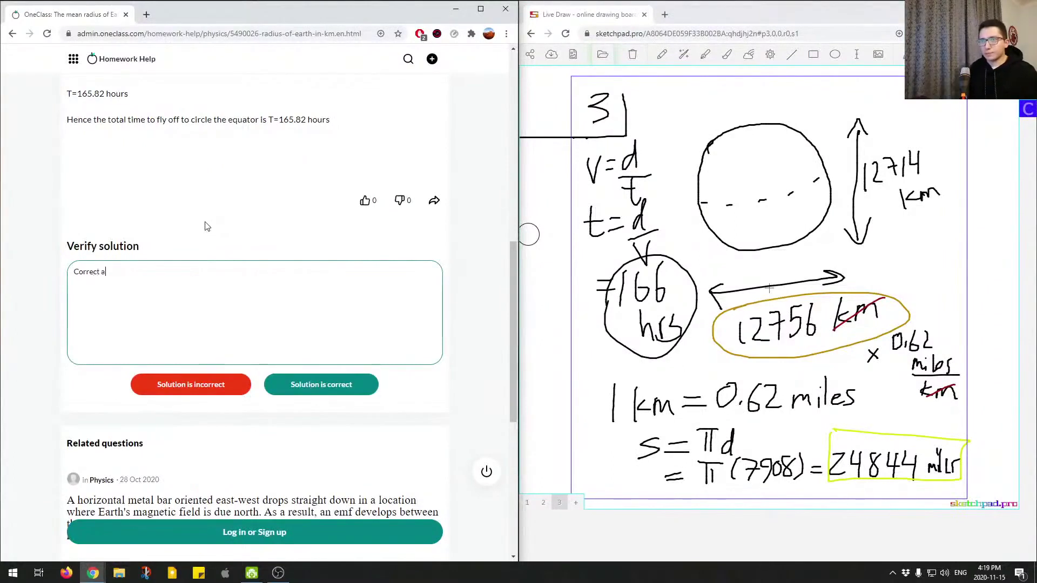
text(nswer. Great job!)
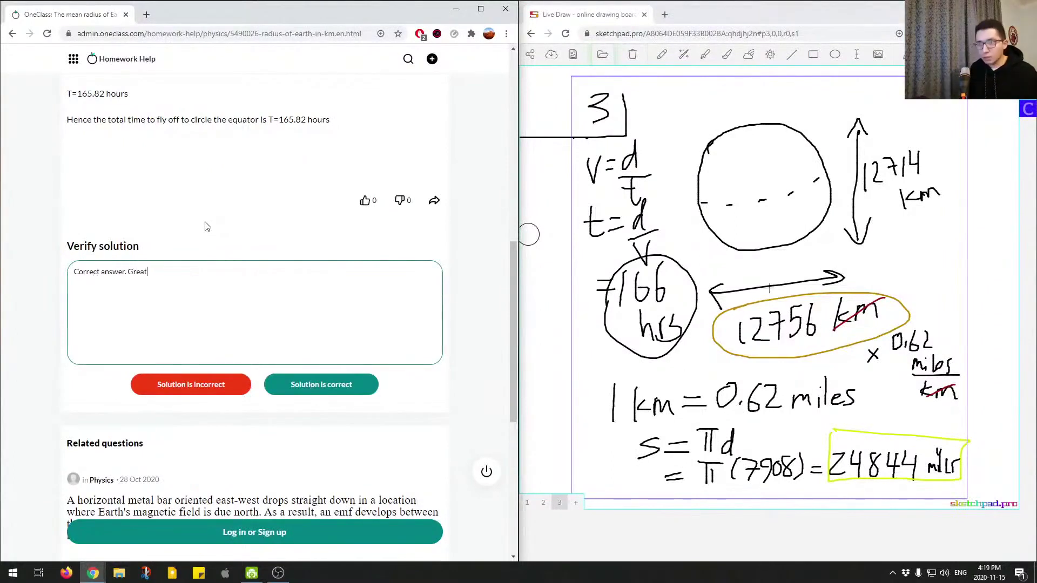